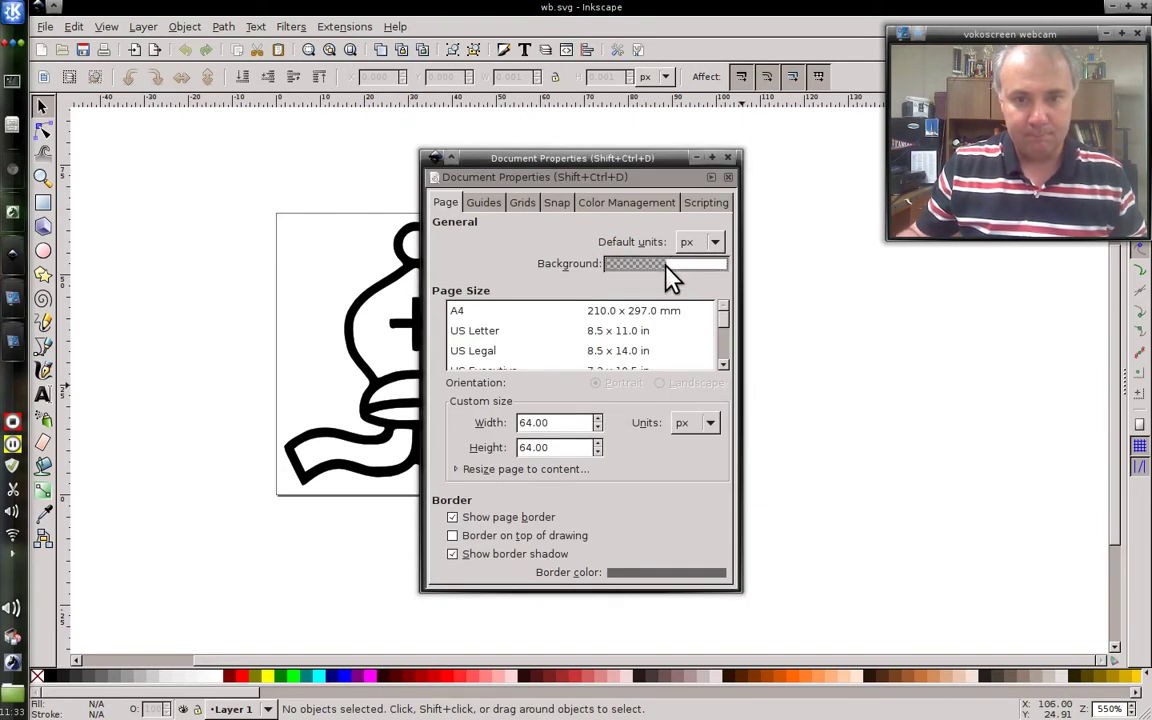
# - Set the page background colour to semi-transparent grey, RGBA 7b707b7b
pyautogui.click(667, 266)
pyautogui.click(577, 329)
pyautogui.click(573, 350)
pyautogui.click(577, 394)
pyautogui.click(577, 372)
pyautogui.click(728, 177)
pyautogui.click(44, 472)
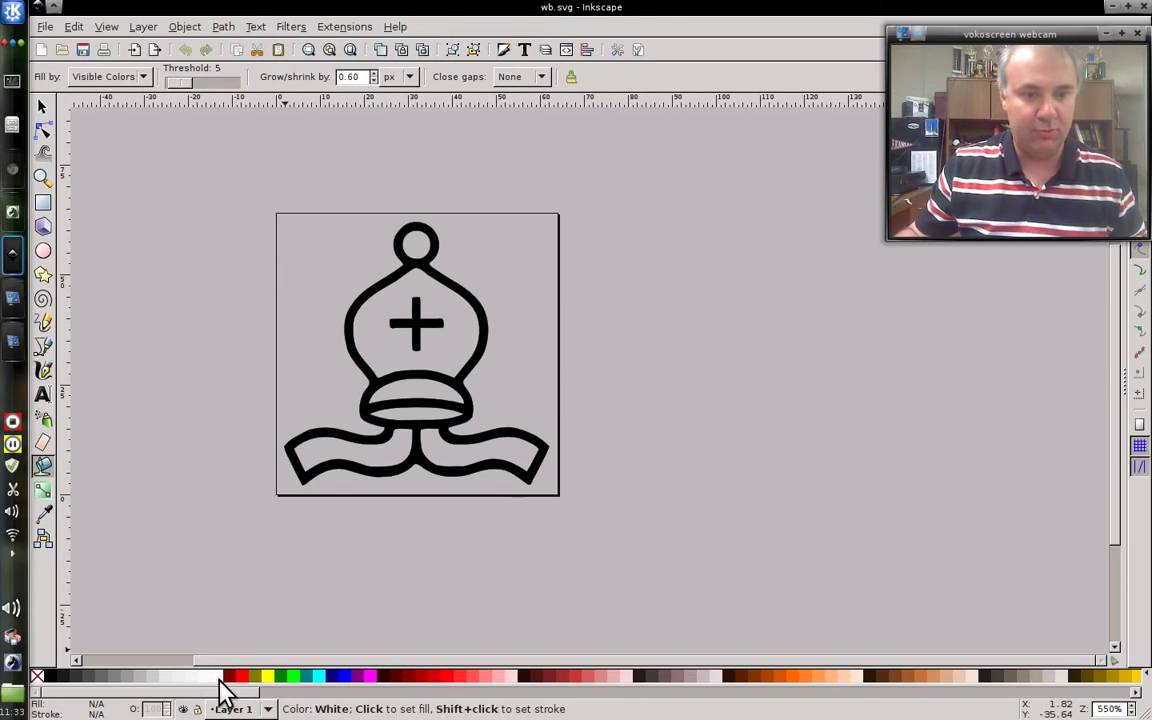
# - Paint-bucket fill the left and right base ribbons, collar, body and top ball white
pyautogui.click(374, 443)
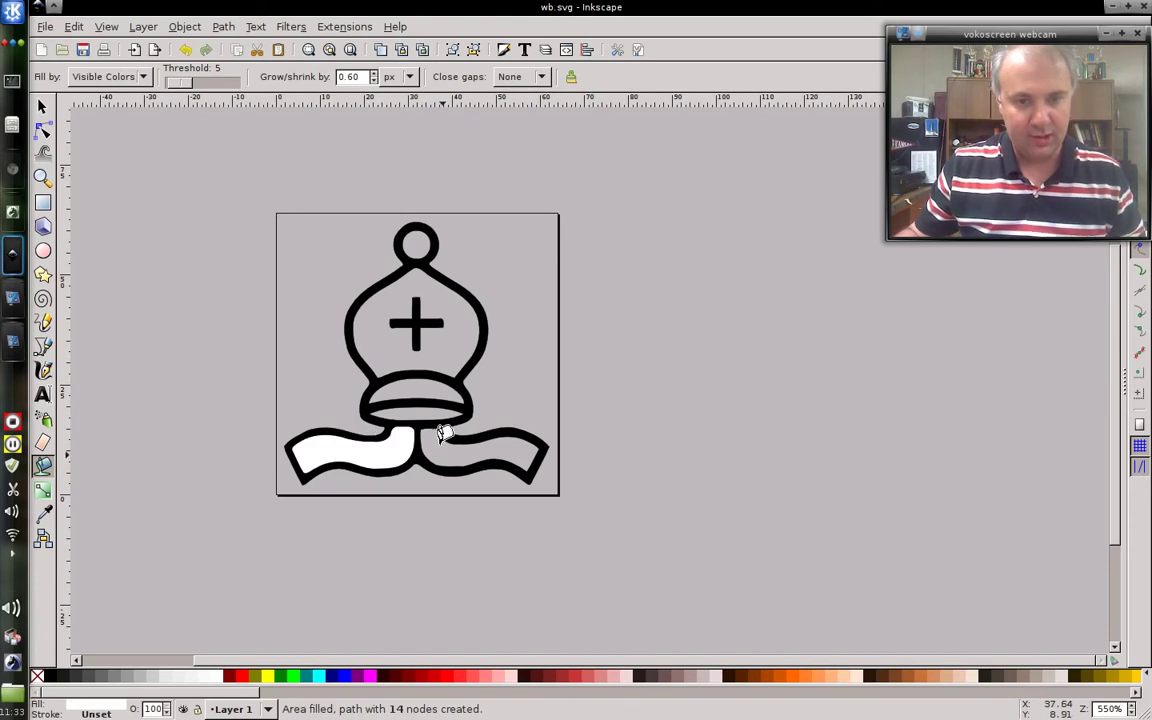
pyautogui.click(506, 442)
pyautogui.click(411, 407)
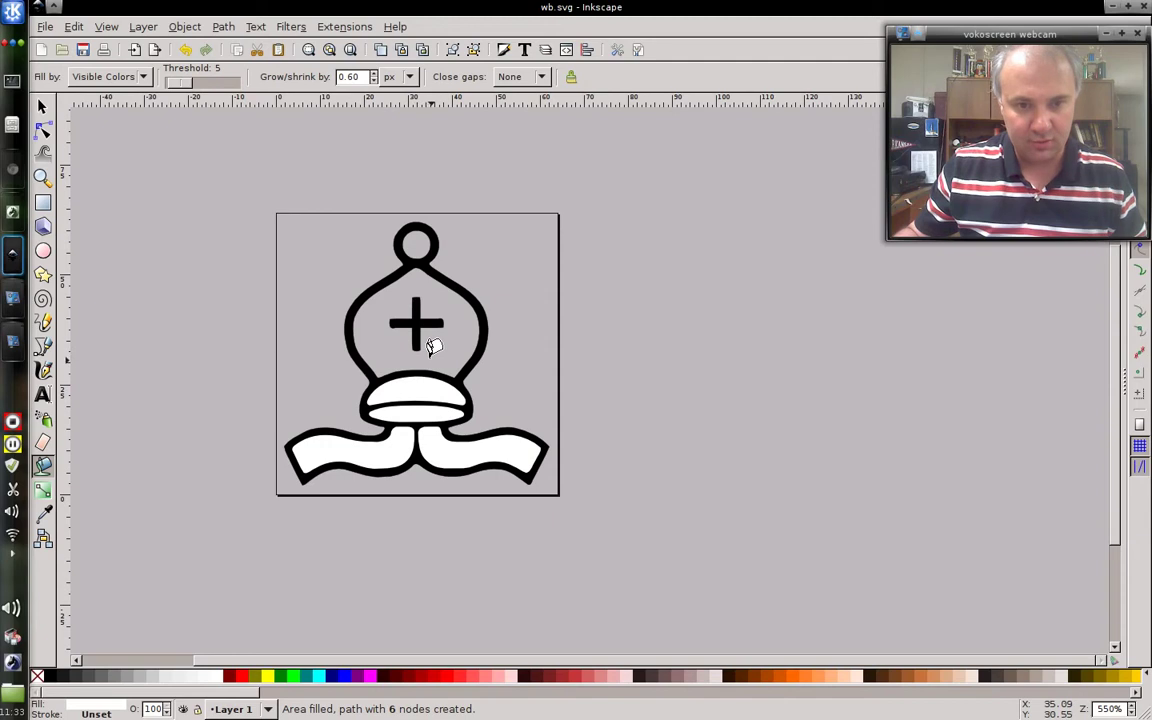
pyautogui.click(432, 346)
pyautogui.click(416, 242)
# - Select all the bishop's parts and group them
pyautogui.click(42, 106)
pyautogui.hotkey('ctrl', 'a')
pyautogui.hotkey('ctrl', 'g')
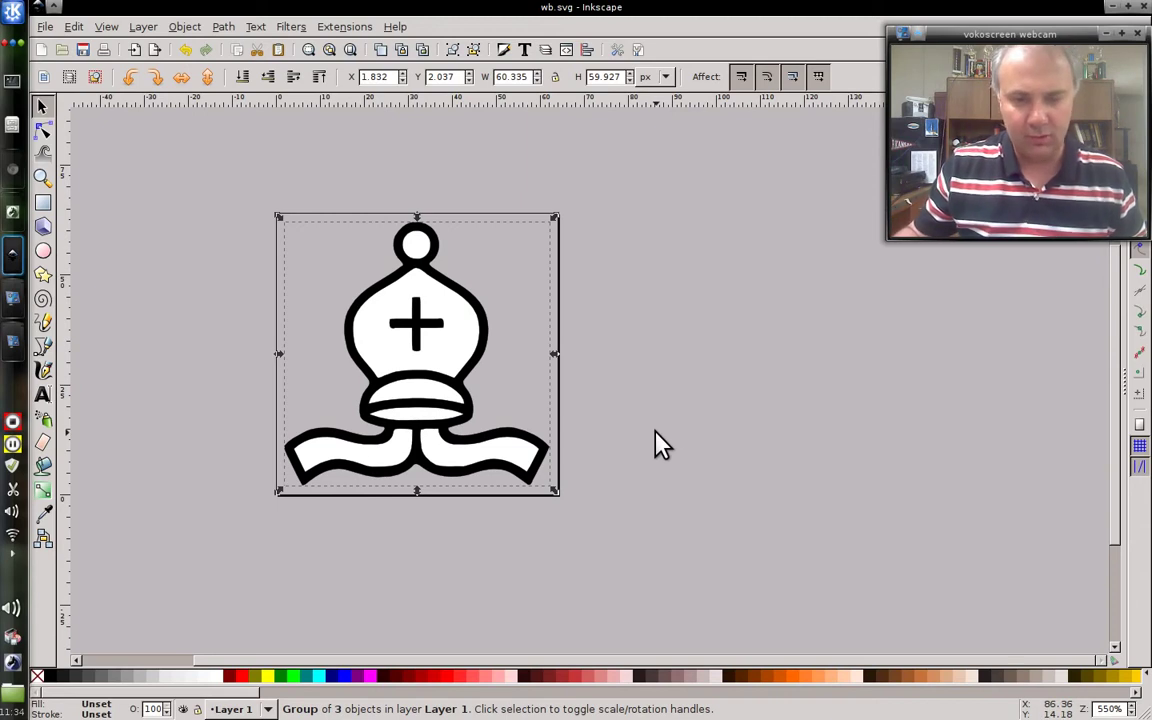
# - Paste a second copy of the bishop group and move it slightly up and right
pyautogui.click(504, 283)
pyautogui.click(436, 246)
pyautogui.hotkey('ctrl', 'v')
pyautogui.moveTo(670, 298)
pyautogui.mouseDown()
pyautogui.moveTo(681, 292)
pyautogui.moveTo(669, 301)
pyautogui.moveTo(684, 311)
pyautogui.moveTo(683, 288)
pyautogui.moveTo(686, 314)
pyautogui.mouseUp()
# - Give the copy a white stroke and show its Stroke style settings in Fill and Stroke
pyautogui.keyDown('shift'); pyautogui.click(218, 680); pyautogui.keyUp('shift')
pyautogui.click(188, 28)
pyautogui.click(213, 50)
pyautogui.moveTo(1075, 46)
pyautogui.mouseDown()
pyautogui.moveTo(1043, 520)
pyautogui.moveTo(1051, 476)
pyautogui.mouseUp()
pyautogui.click(984, 131)
# - Inspect the copy's path nodes, then return to the Selector tool
pyautogui.click(42, 129)
pyautogui.click(632, 168)
pyautogui.click(42, 106)
# - Convert the white copy into a dynamic offset with Path > Dynamic Offset
pyautogui.click(43, 131)
pyautogui.click(184, 28)
pyautogui.moveTo(223, 28)
pyautogui.click(278, 285)
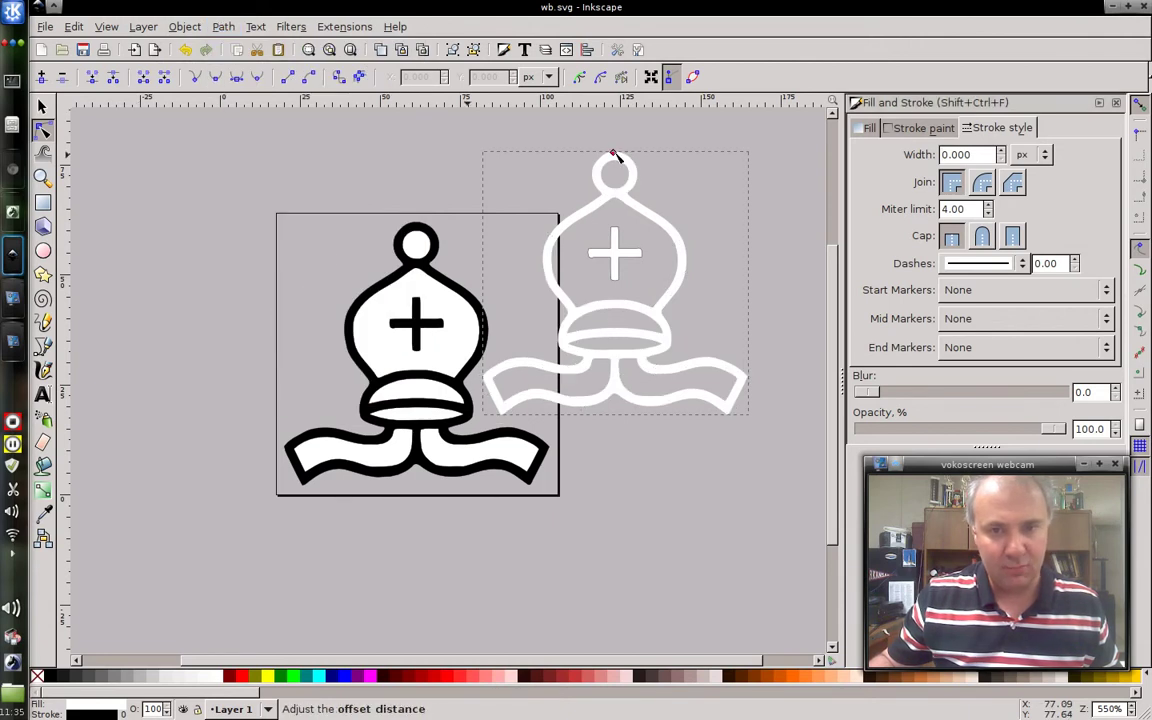
# - Set the offset's inkscape:radius attribute to 1.5 in the XML Editor
pyautogui.click(76, 28)
pyautogui.click(181, 414)
pyautogui.click(634, 330)
pyautogui.press('End')
pyautogui.write('1.5')
pyautogui.hotkey('ctrl', 'Return')
# - Close the XML Editor and drag the white offset over the black bishop
pyautogui.click(829, 215)
pyautogui.click(40, 112)
pyautogui.moveTo(407, 204); pyautogui.dragTo(419, 206)
pyautogui.click(699, 242)
pyautogui.hotkey('ctrl', 'z')
pyautogui.moveTo(637, 226); pyautogui.dragTo(446, 228)
# - Send the white offset to the bottom, behind the black bishop
pyautogui.press('End')
pyautogui.click(141, 28)
pyautogui.moveTo(185, 30)
pyautogui.press('Escape')
# - In Align and Distribute, centre the bishop and halo on both axes relative to Page
pyautogui.hotkey('ctrl', 'shift', 'a')
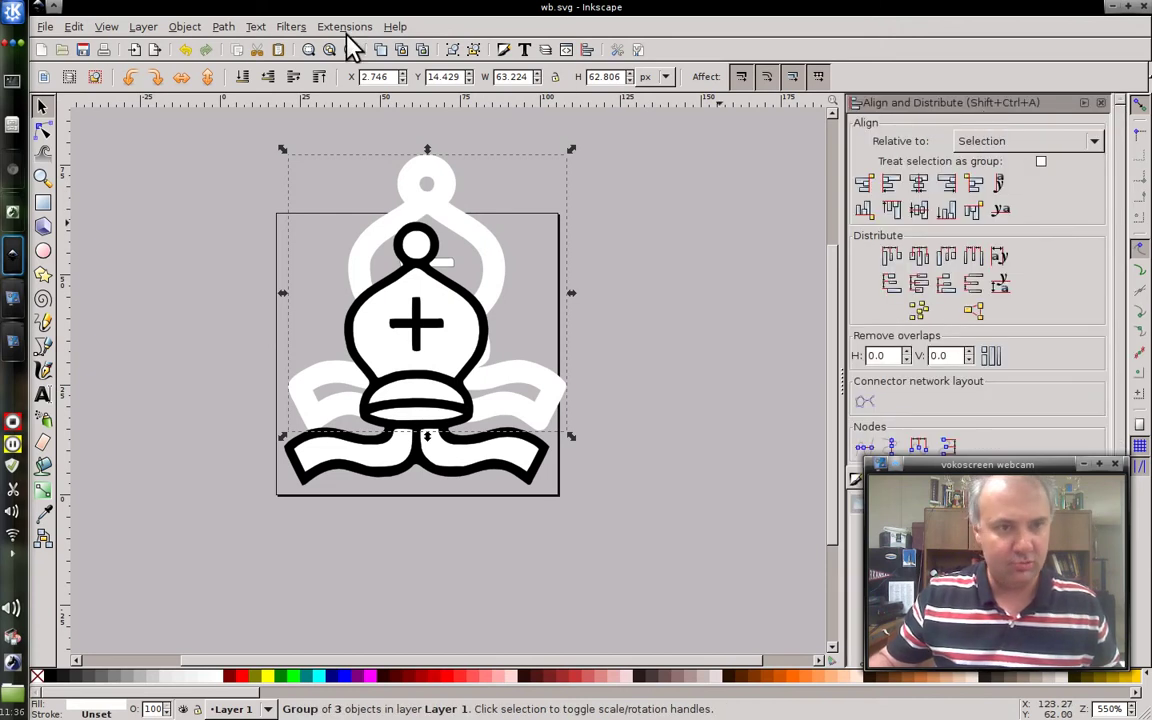
pyautogui.click(190, 34)
pyautogui.click(676, 150)
pyautogui.click(427, 185)
pyautogui.click(975, 143)
pyautogui.click(973, 101)
pyautogui.click(918, 184)
pyautogui.click(920, 212)
pyautogui.click(769, 340)
# - Select the bishop with its outline, then copy and paste it
pyautogui.press('ctrl')
pyautogui.click(483, 308)
pyautogui.press('>')
pyautogui.hotkey('ctrl', 'c')
pyautogui.hotkey('ctrl', 'v')
# - Colour the pasted copy 60% grey, centre it on the page, and shift it slightly right
pyautogui.click(104, 677)
pyautogui.click(917, 186)
pyautogui.click(920, 210)
pyautogui.click(599, 265)
pyautogui.hotkey('ctrl', 'z')
pyautogui.moveTo(484, 312); pyautogui.dragTo(495, 328)
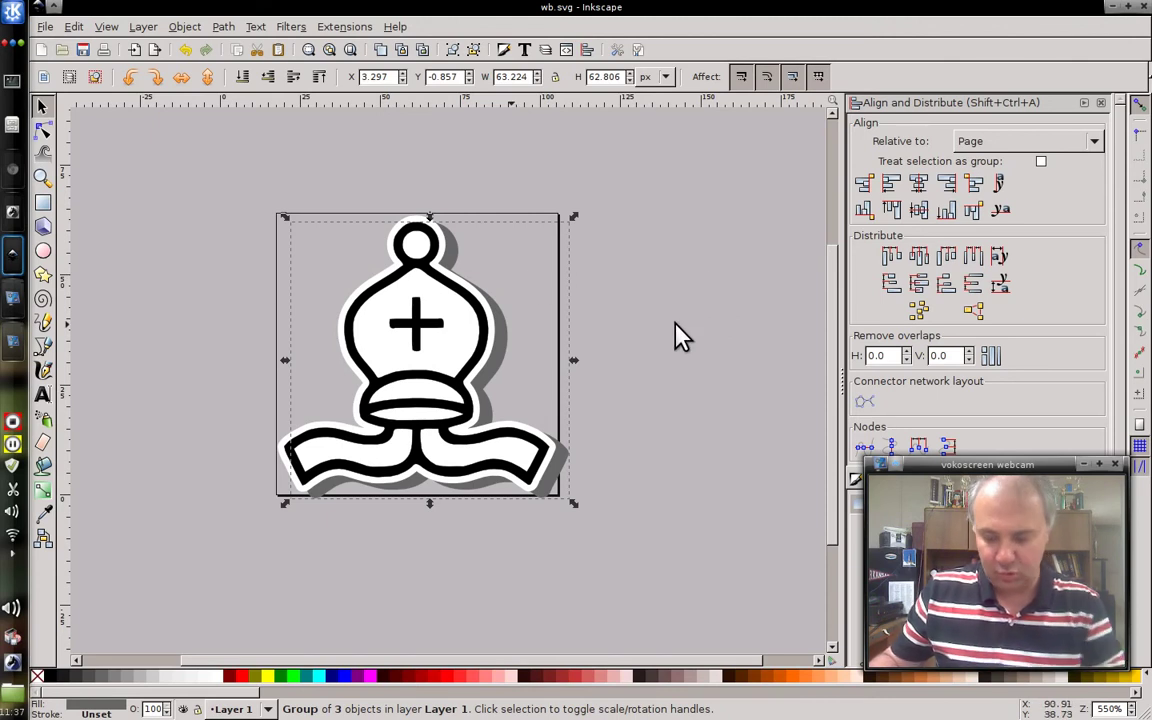
# - Nudge the group with arrow keys and re-centre it horizontally and vertically on the page
pyautogui.press('Left')
pyautogui.press('Up')
pyautogui.click(918, 185)
pyautogui.click(908, 217)
pyautogui.hotkey('ctrl', 'z')
pyautogui.hotkey('ctrl', 'z')
pyautogui.click(918, 209)
pyautogui.press('Right')
pyautogui.press('Right')
pyautogui.press('Down')
pyautogui.press('Down')
pyautogui.press('Escape')
pyautogui.hotkey('ctrl', 'z')
pyautogui.hotkey('ctrl', 'z')
pyautogui.hotkey('ctrl', 'z')
pyautogui.hotkey('ctrl', 'z')
# - Shift the grey shadow a few pixels right and down, then re-centre horizontally
pyautogui.moveTo(460, 307); pyautogui.dragTo(470, 306)
pyautogui.press('Down')
pyautogui.click(920, 186)
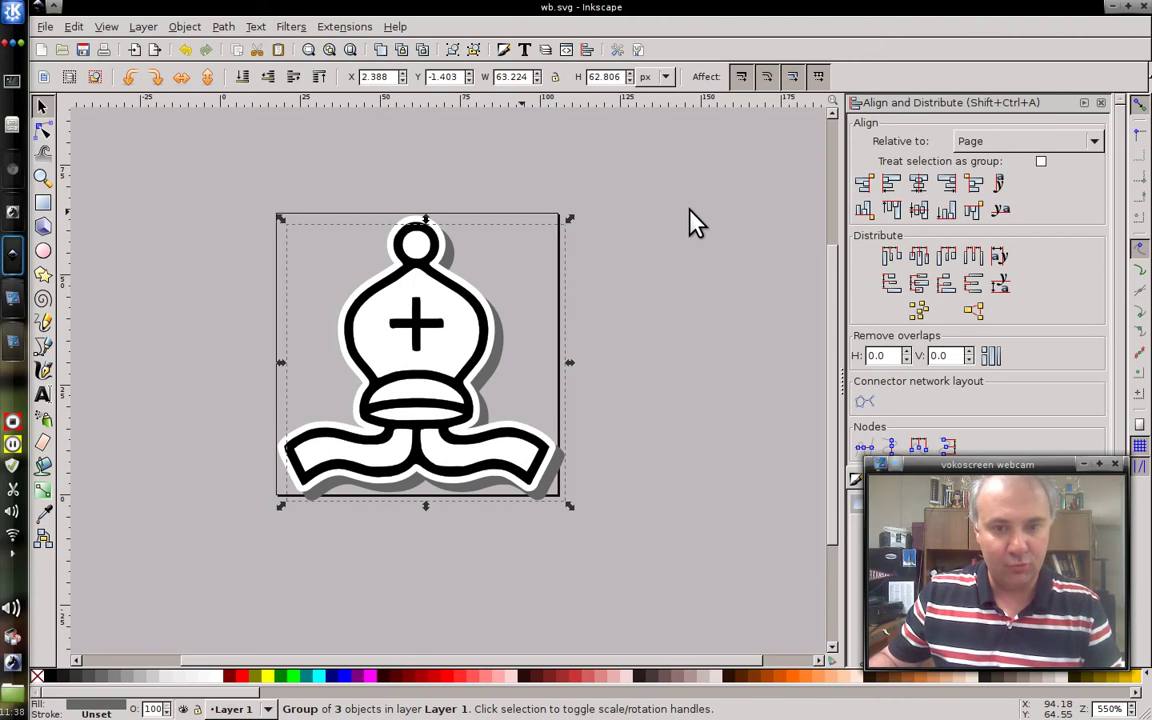
pyautogui.press('Escape')
# - Set the Document Properties background alpha to 0 so the page is transparent
pyautogui.hotkey('shift', 'ctrl', 'd')
pyautogui.click(834, 116)
pyautogui.moveTo(566, 396); pyautogui.dragTo(513, 394)
pyautogui.click(677, 278)
# - Close Document Properties and briefly open and close the Path menu
pyautogui.click(881, 8)
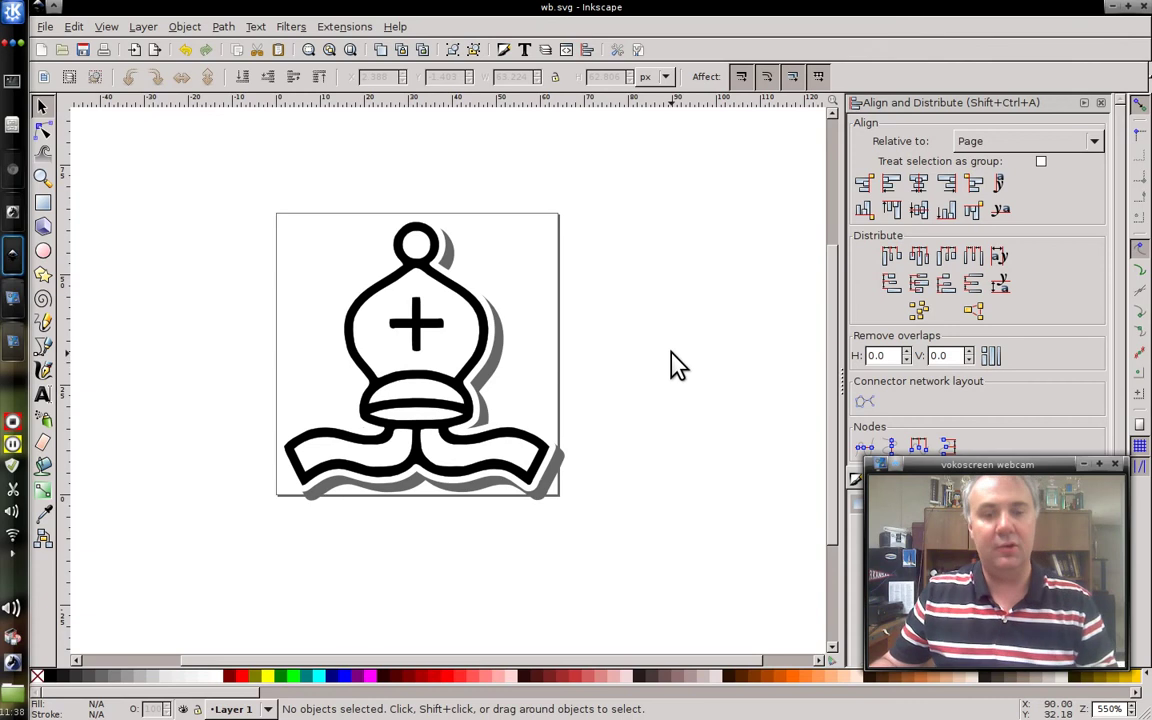
pyautogui.click(224, 27)
pyautogui.click(226, 24)
# - Open the XML Editor from the Edit menu and close it again
pyautogui.click(75, 26)
pyautogui.click(115, 418)
pyautogui.doubleClick(337, 216)
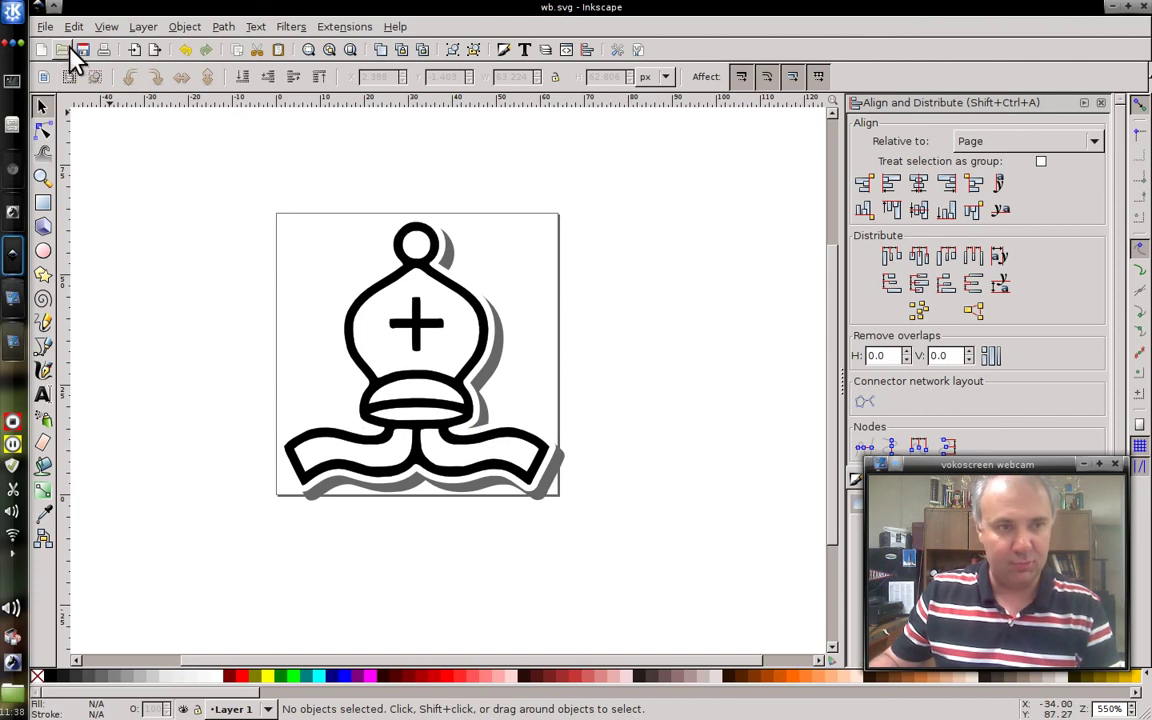